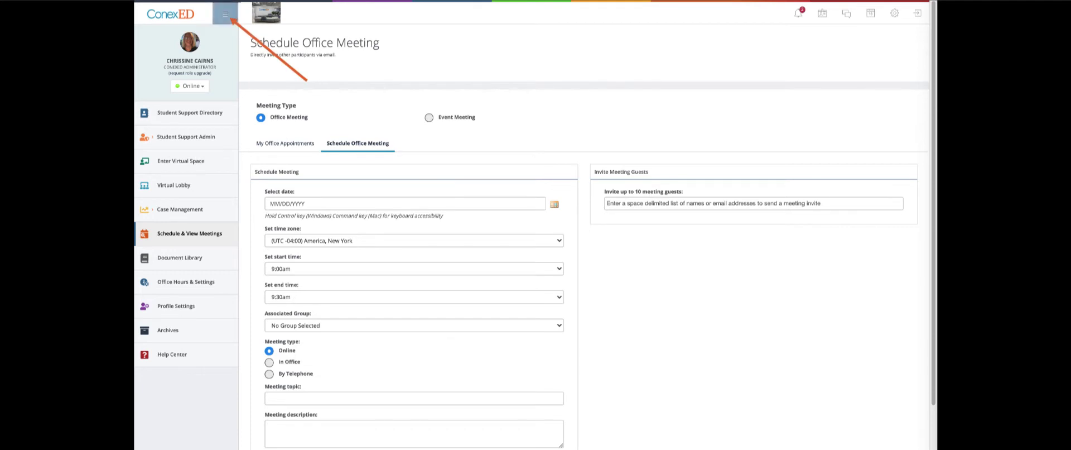
Collapse the side navigation, switch the meeting type to Event Meeting and set the date to 09/24/2021.
click(226, 14)
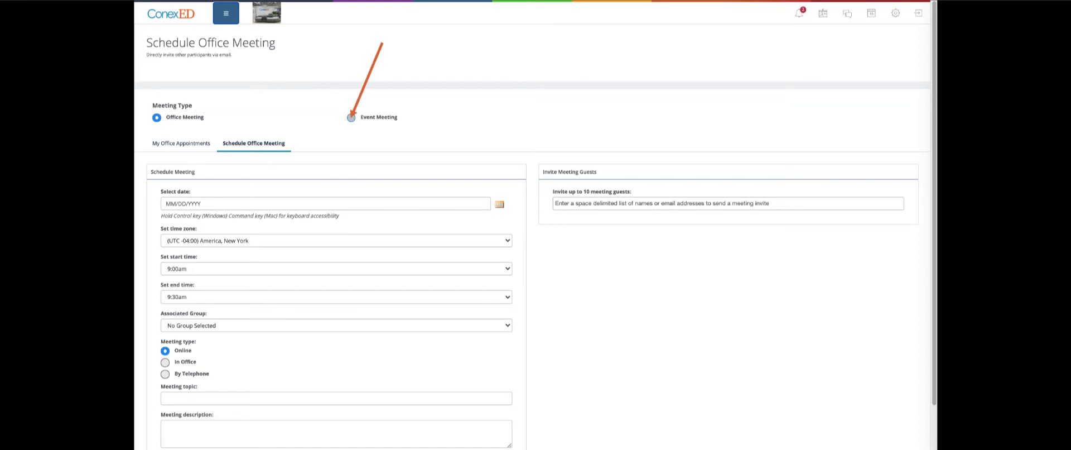
click(351, 117)
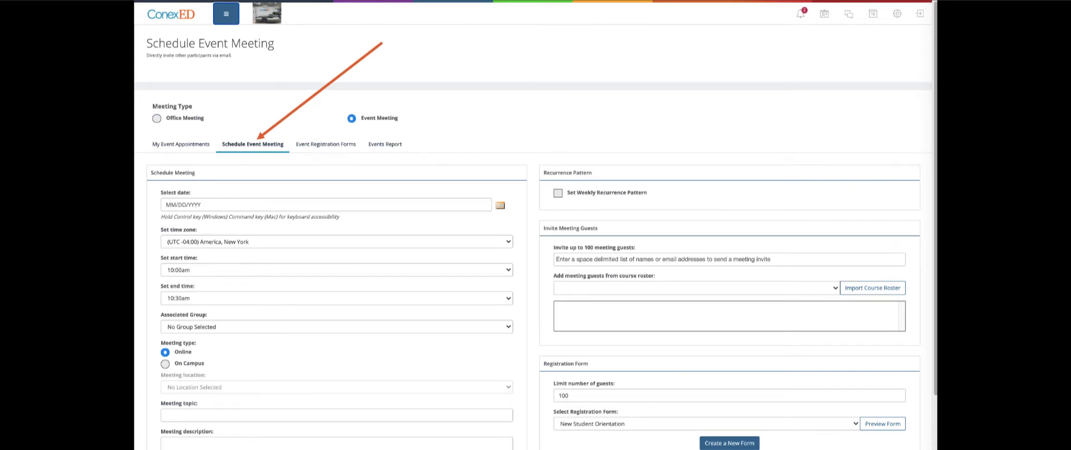
scroll(533, 251, down, 2)
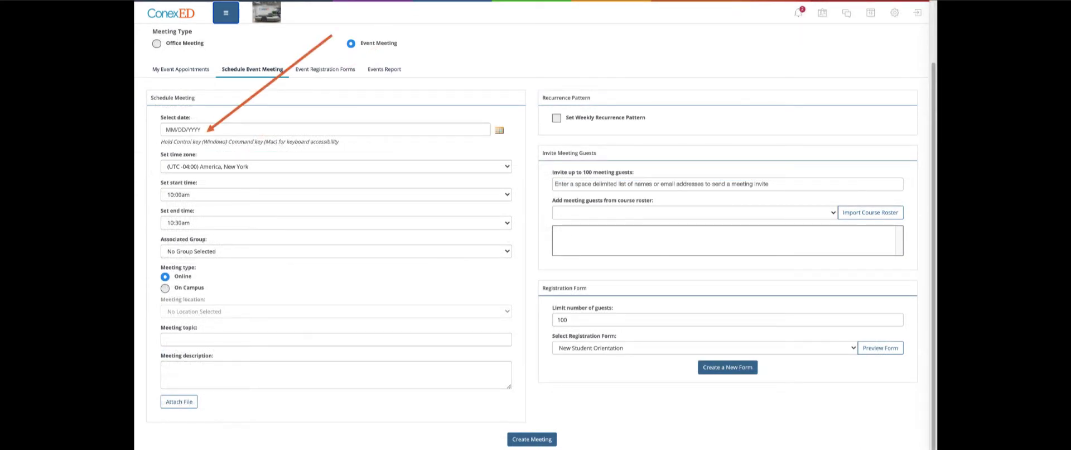
click(184, 130)
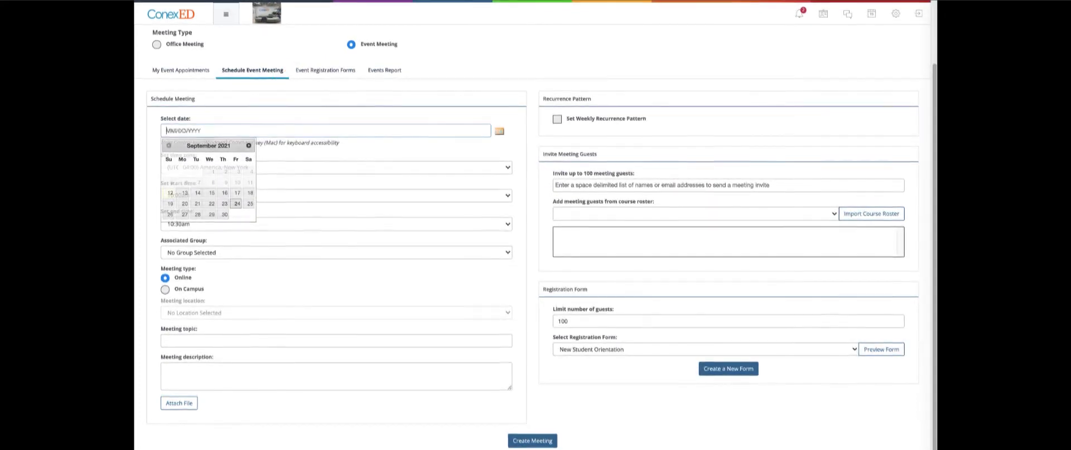
click(237, 203)
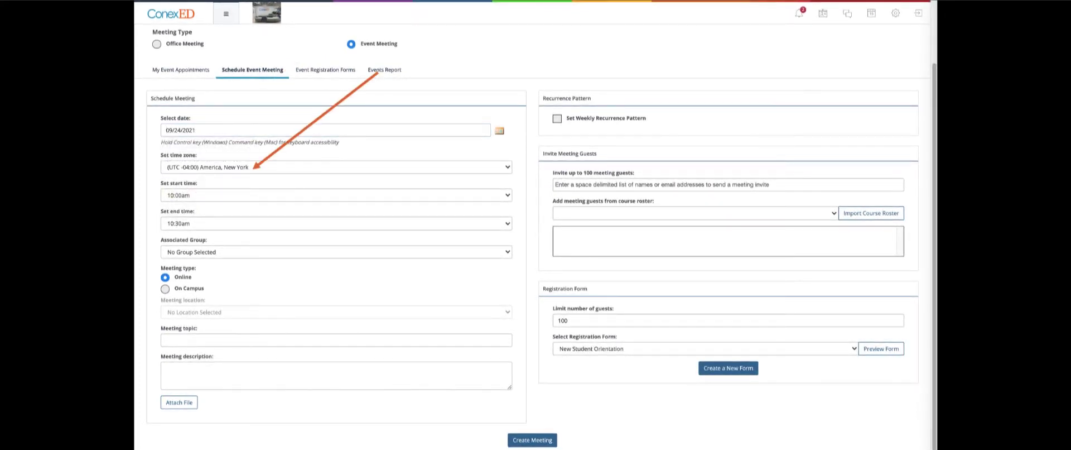
Set the event meeting's time zone to (UTC -04:00) America, Detroit.
click(254, 167)
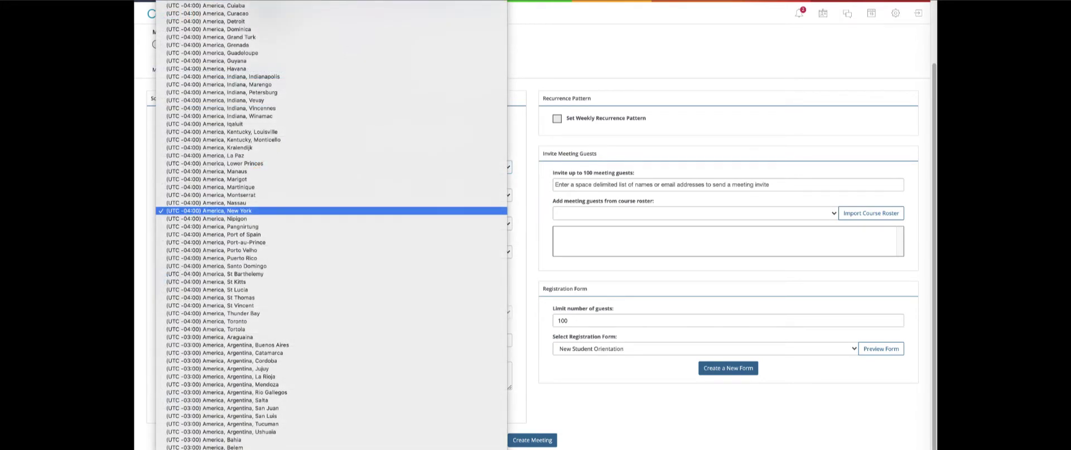
scroll(251, 118, up, 5)
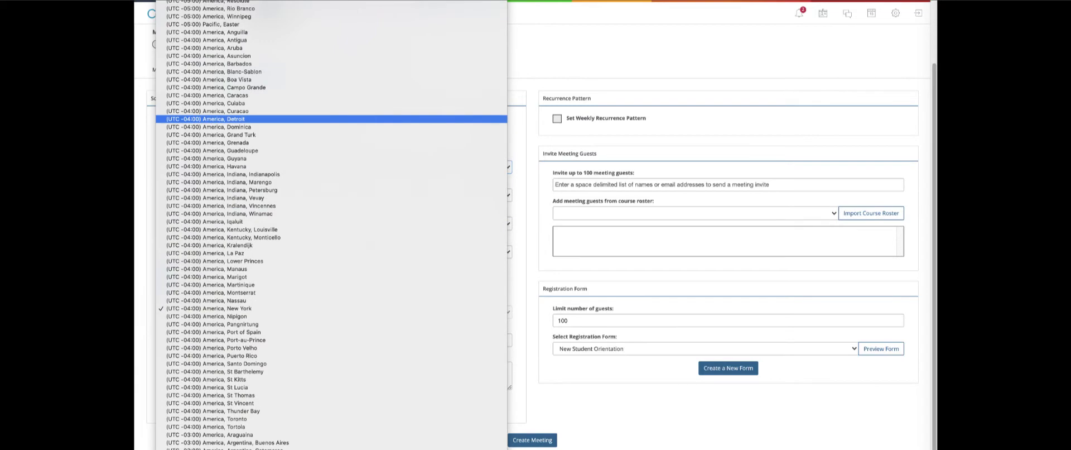
click(251, 118)
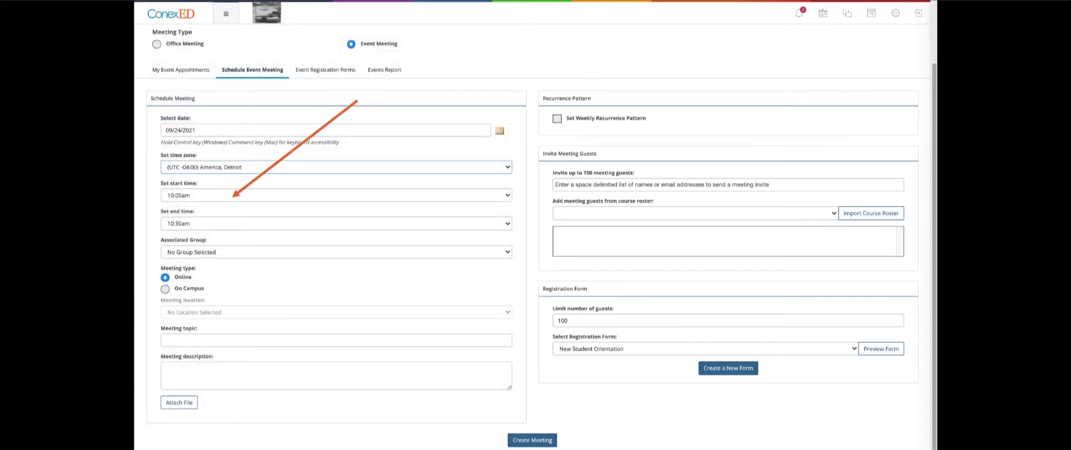
Set the event meeting's start time to 4:00pm and its end time to 5:00pm.
click(234, 195)
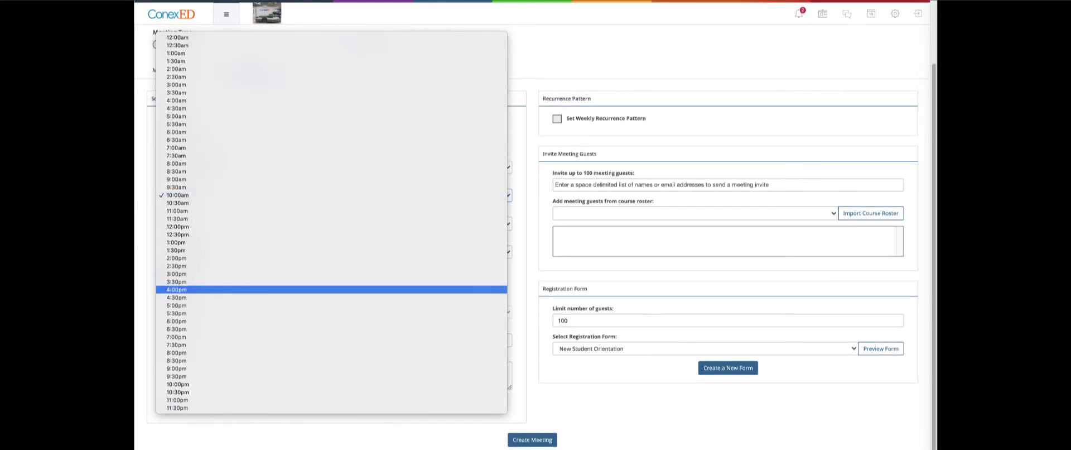
click(176, 289)
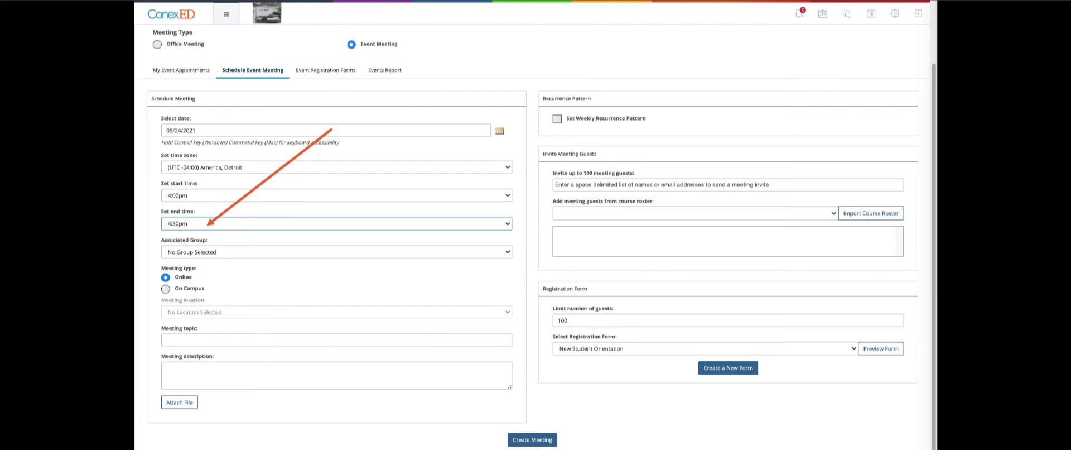
click(206, 223)
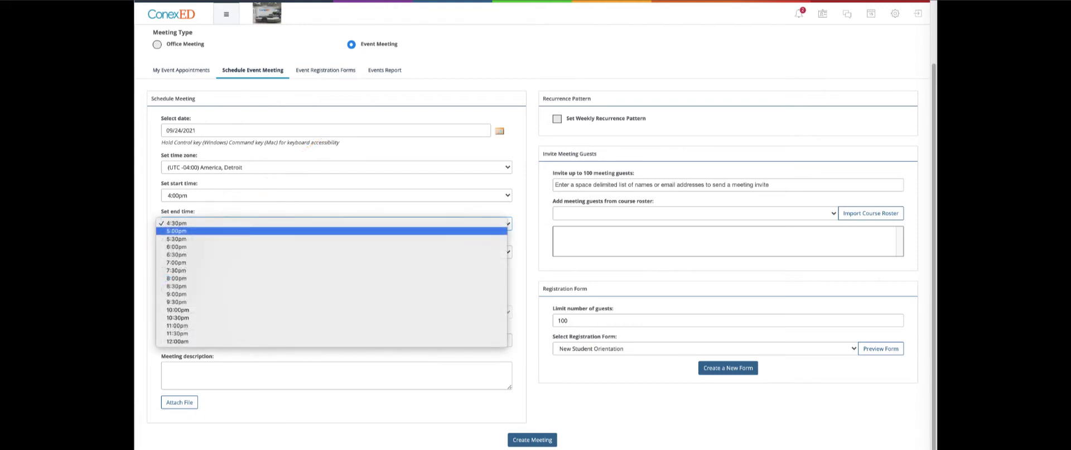
key(Return)
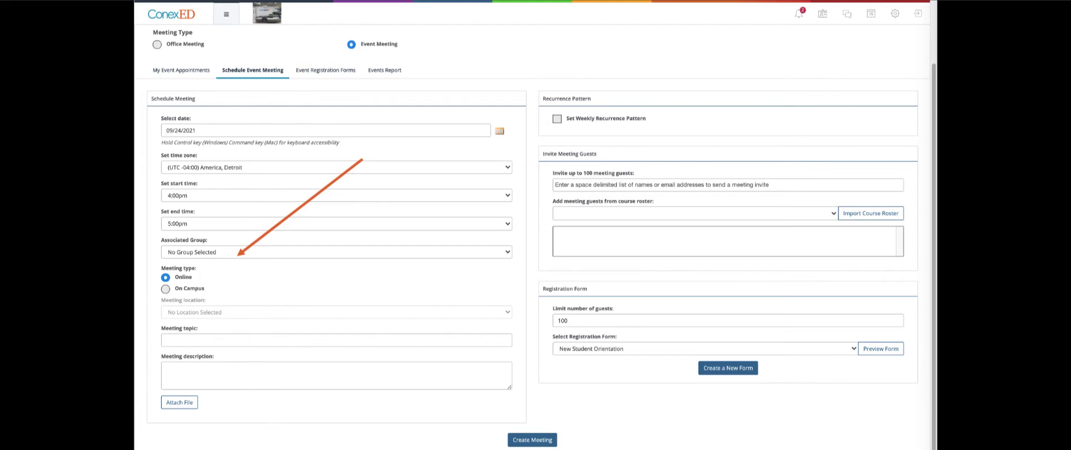
Associate the meeting with the group Tutoring Center - Writing Center and select the Writing Center Orientation reason code.
click(335, 251)
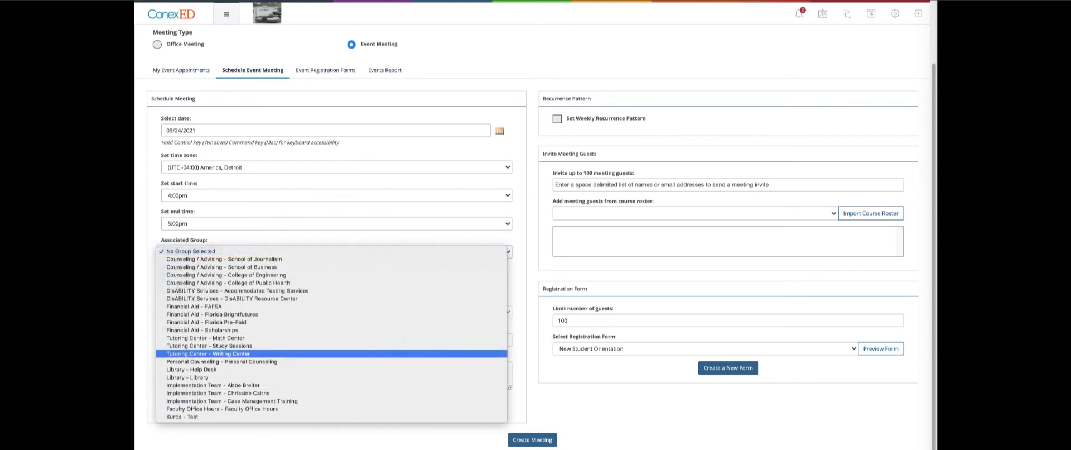
key(Return)
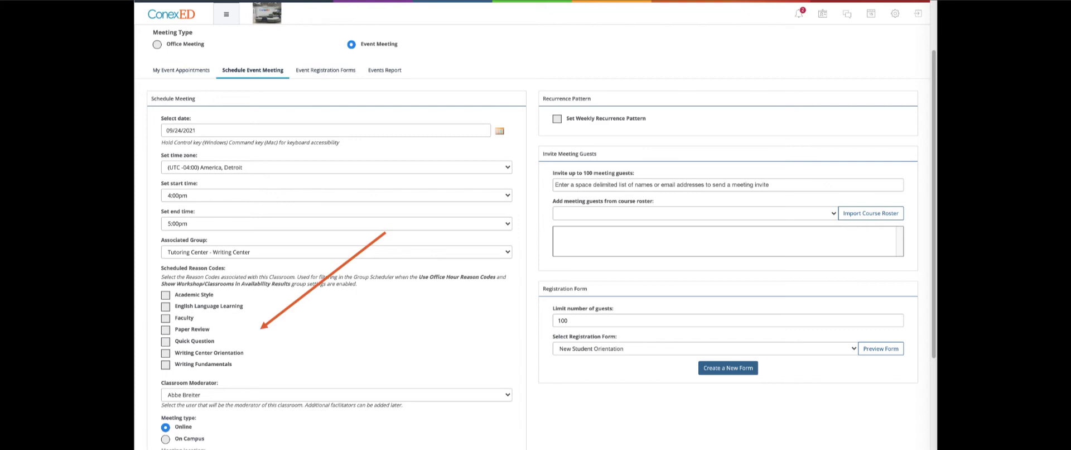
click(166, 353)
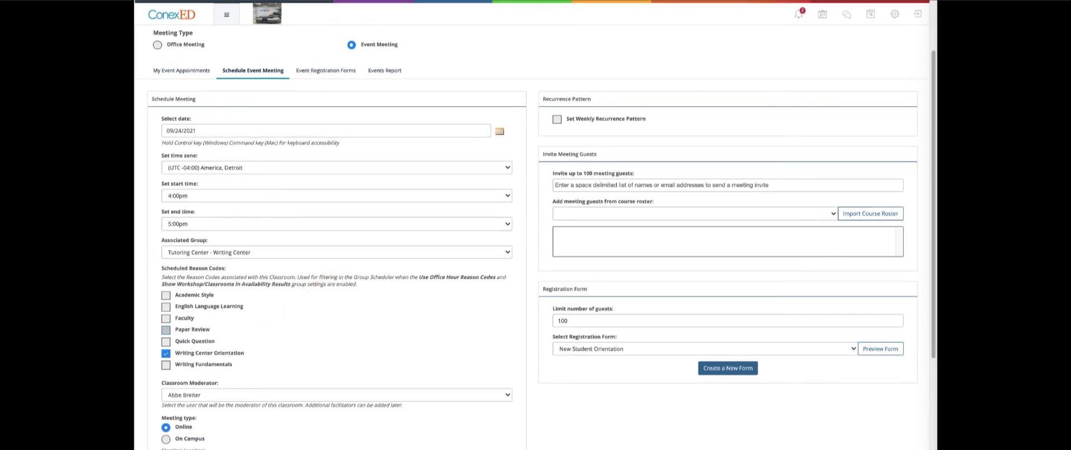
Assign the signed-in administrator as the classroom moderator of the event.
scroll(535, 223, down, 3)
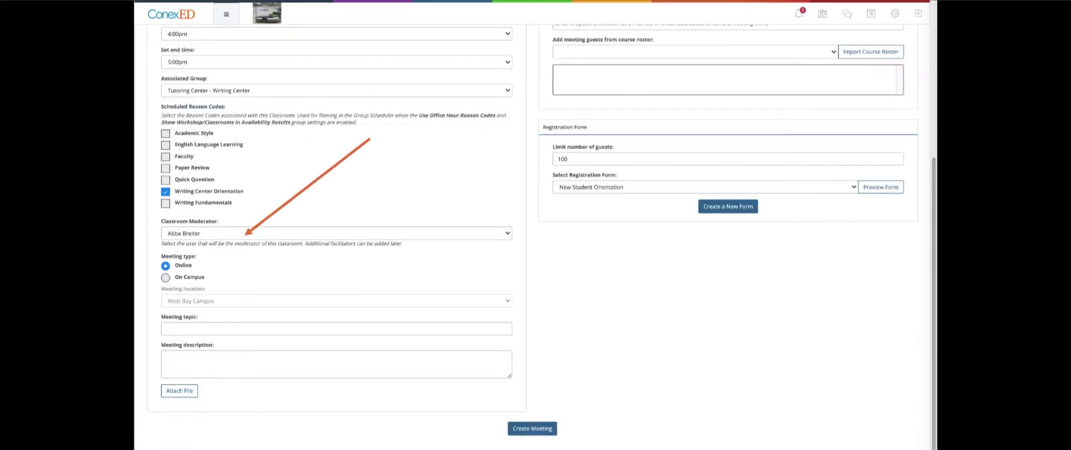
click(334, 232)
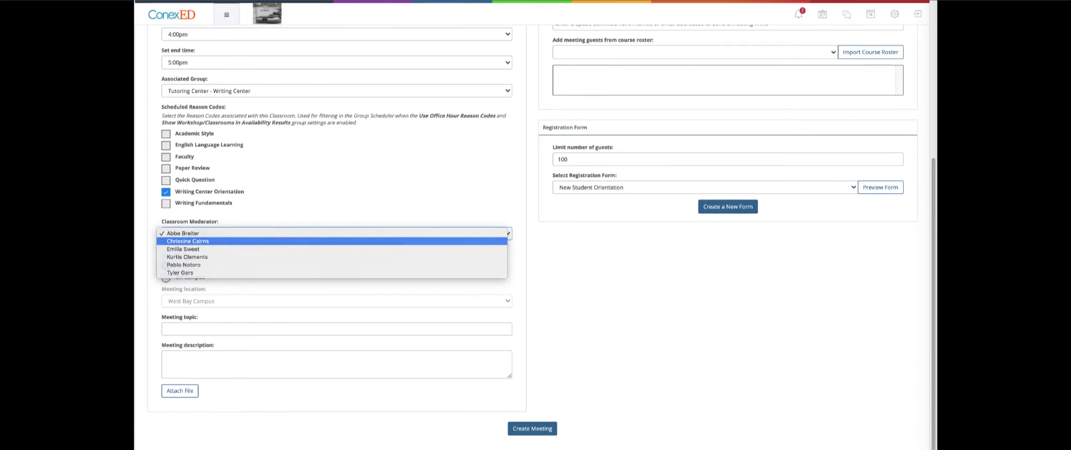
key(Return)
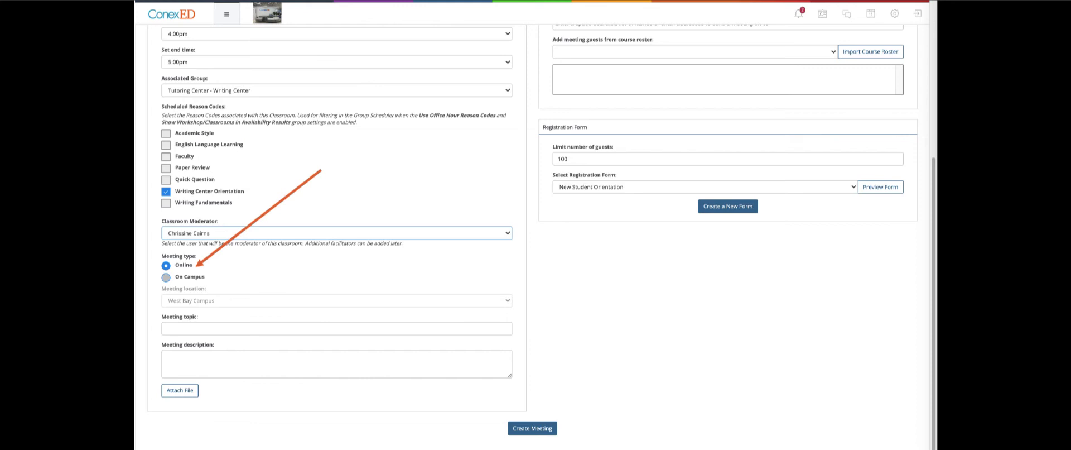
Enter the topic "Writing Center Orientation" and a description covering the virtual tour, the introduction to services and resources, and access from inside courses.
text(Writing Center Orientation)
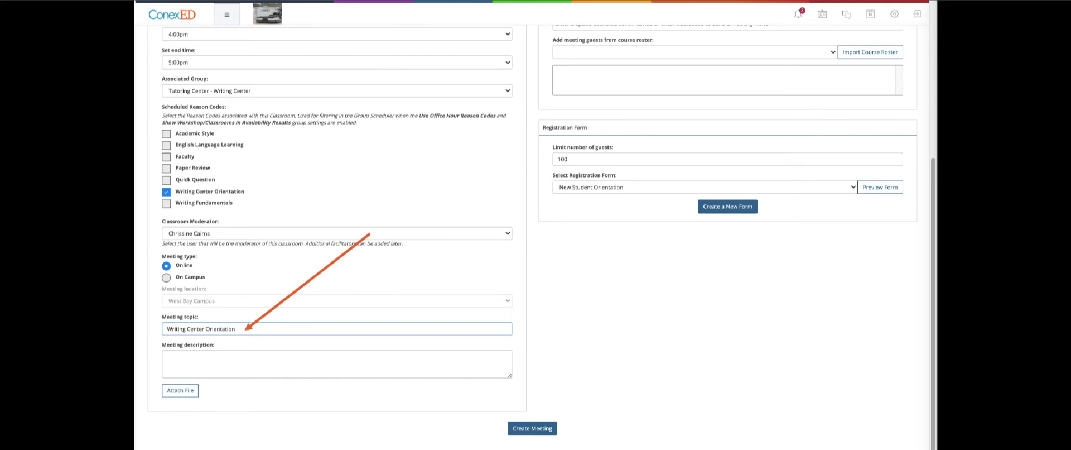
key(Tab)
text(Join the Writing Center and Writing Across the Curriculum Director for a virtual tour of the online Writing Center and an introduction to the services and resources available. Also learn how to access the Writing Center from inside your courses!)
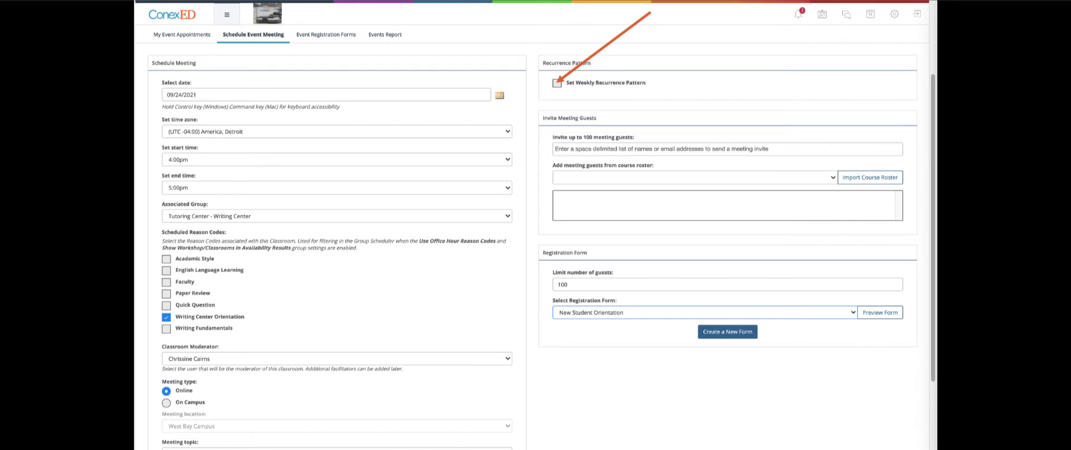
Enable a weekly recurrence pattern for the meeting on Fridays from 09/24/2021 to 10/08/2021.
click(557, 83)
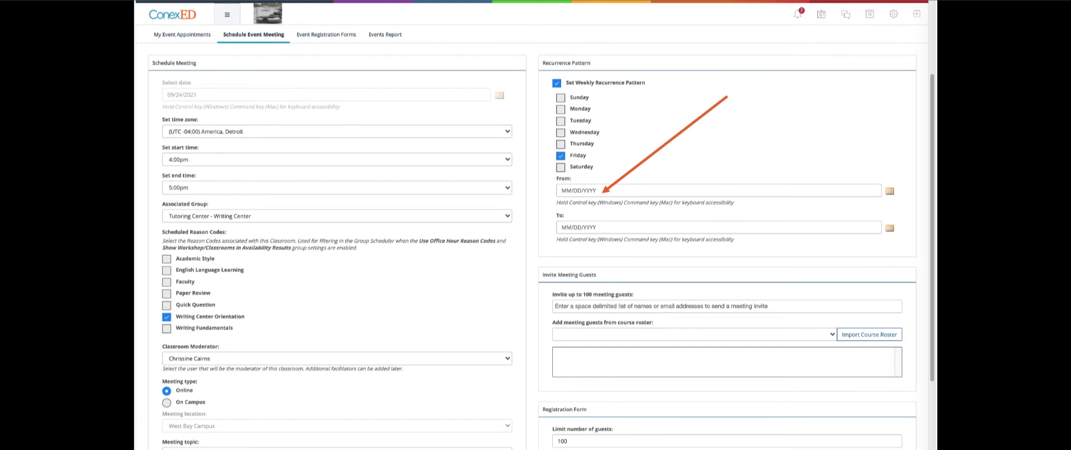
click(591, 191)
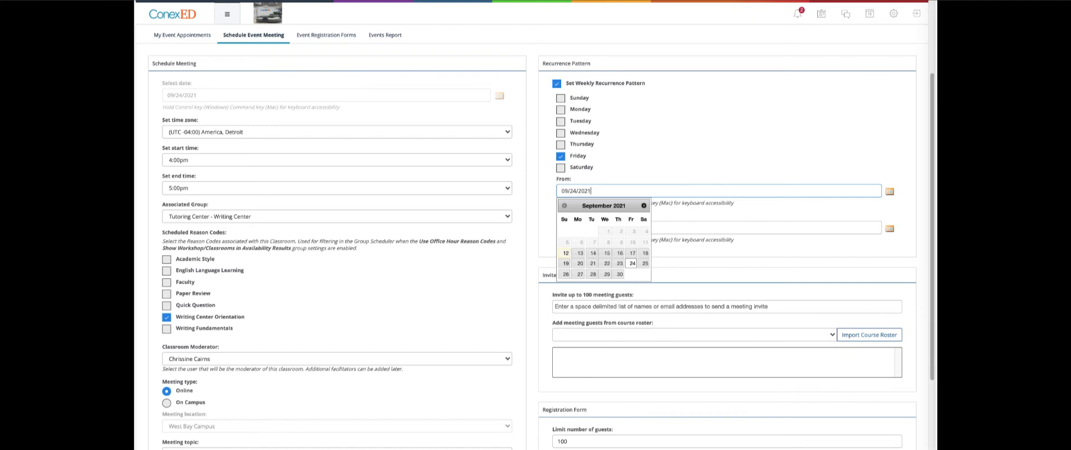
click(578, 227)
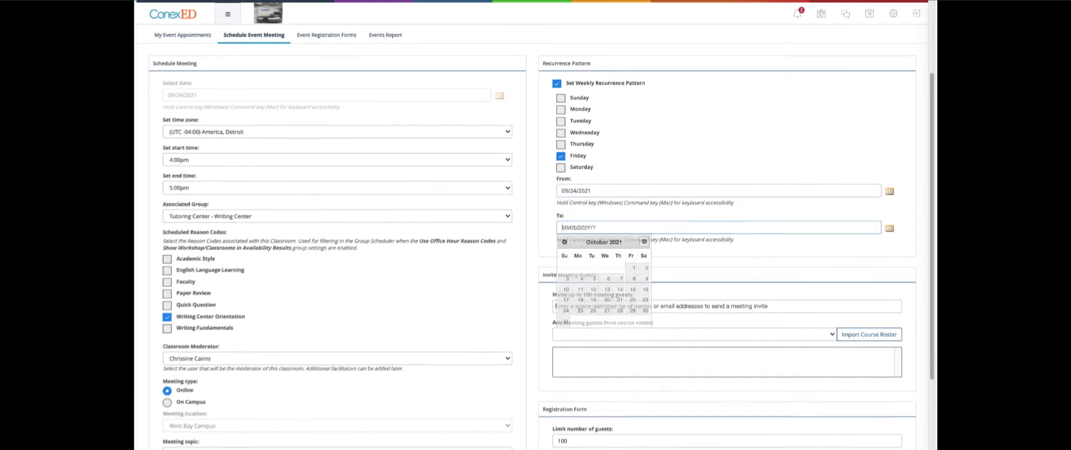
click(634, 279)
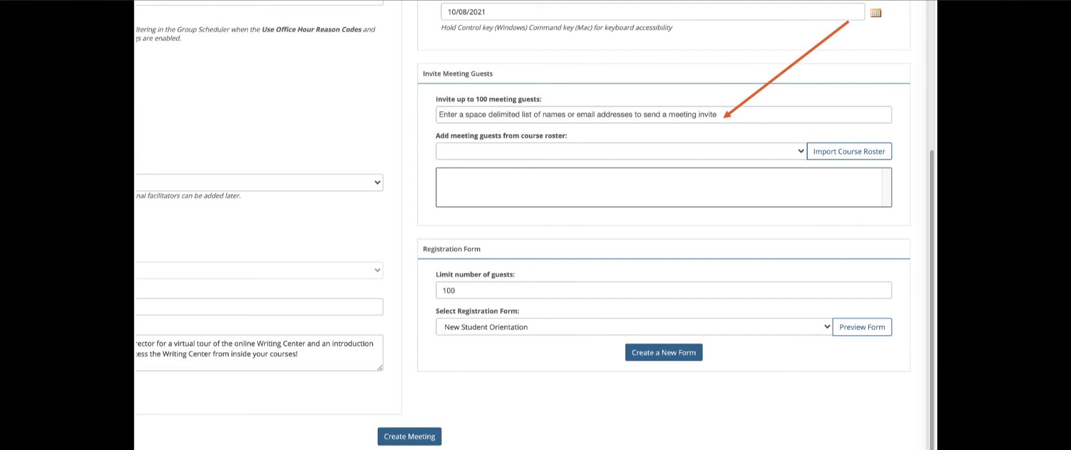
Find the student by the first letters of the name and add them as an invited meeting guest.
click(580, 114)
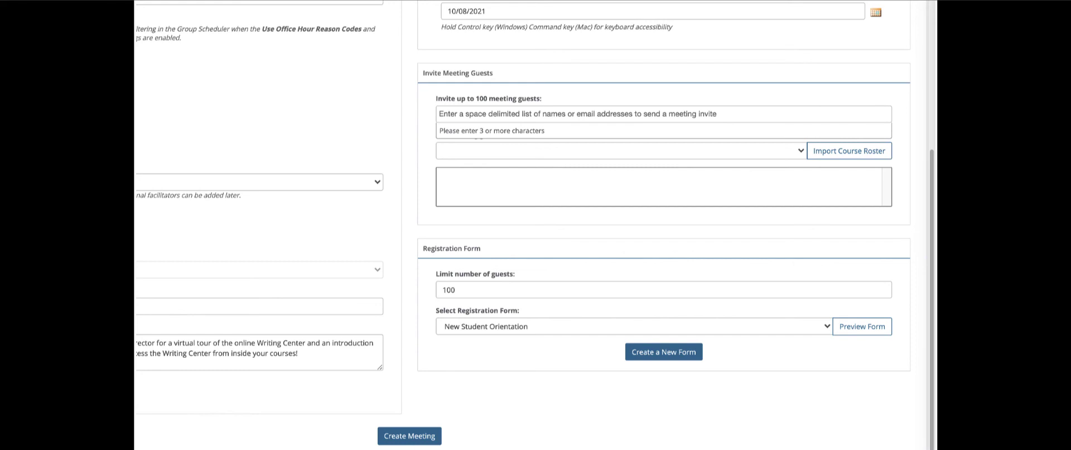
text(Luc)
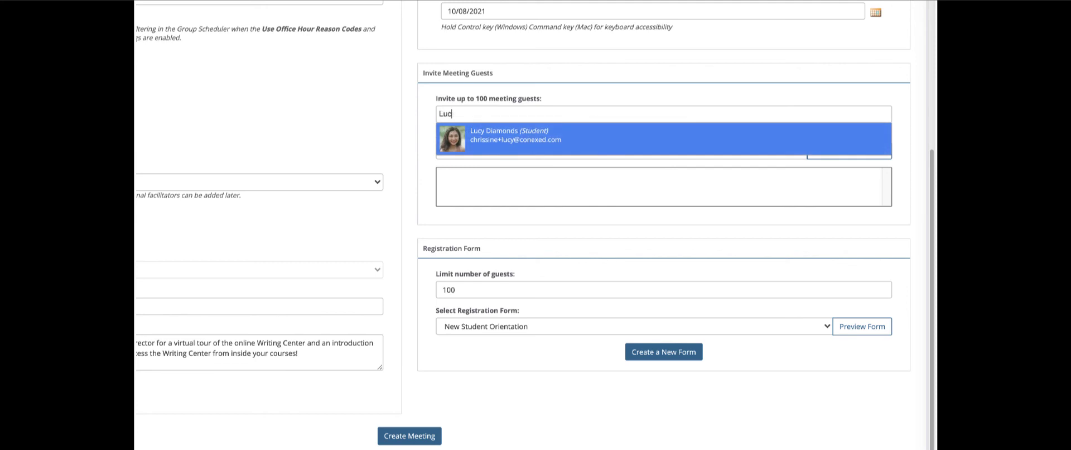
key(Return)
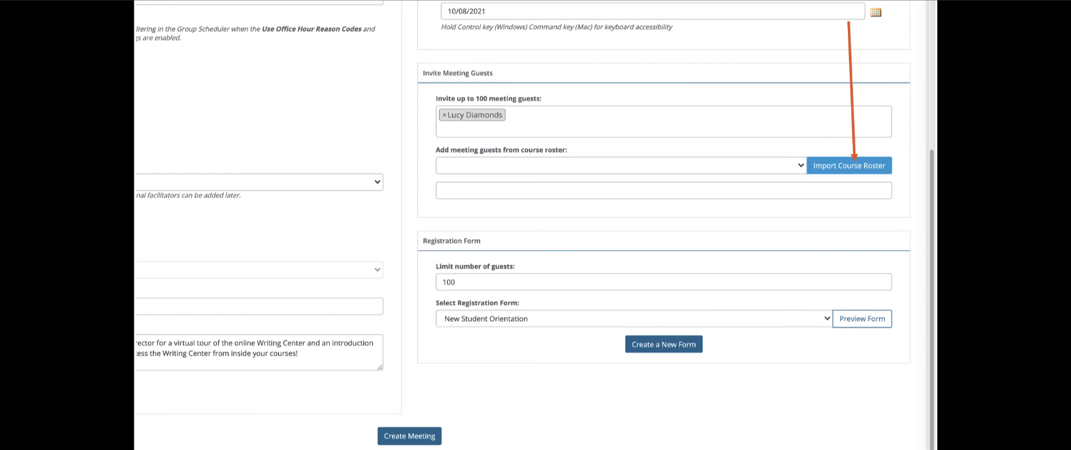
Limit the guests to 30, use the New Student Orientation registration form, and create the meeting.
double_click(448, 282)
text(30)
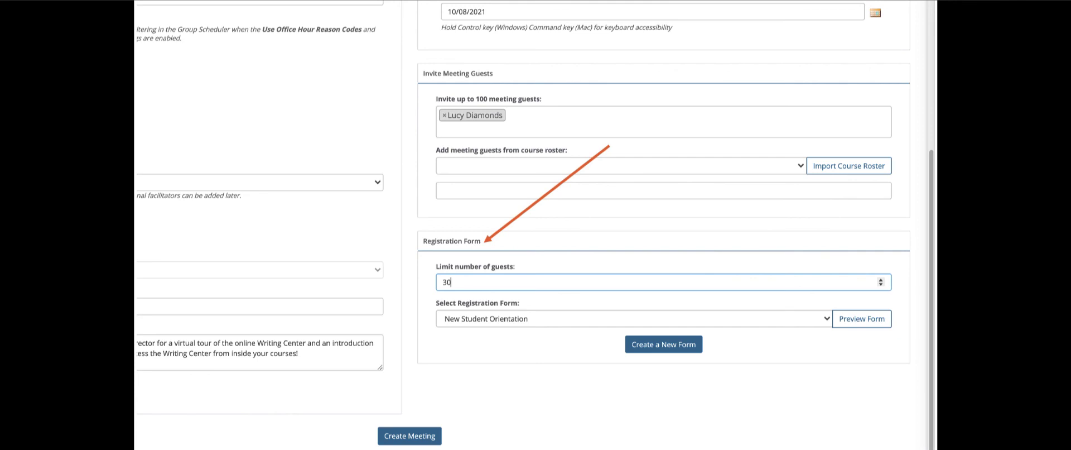
click(630, 318)
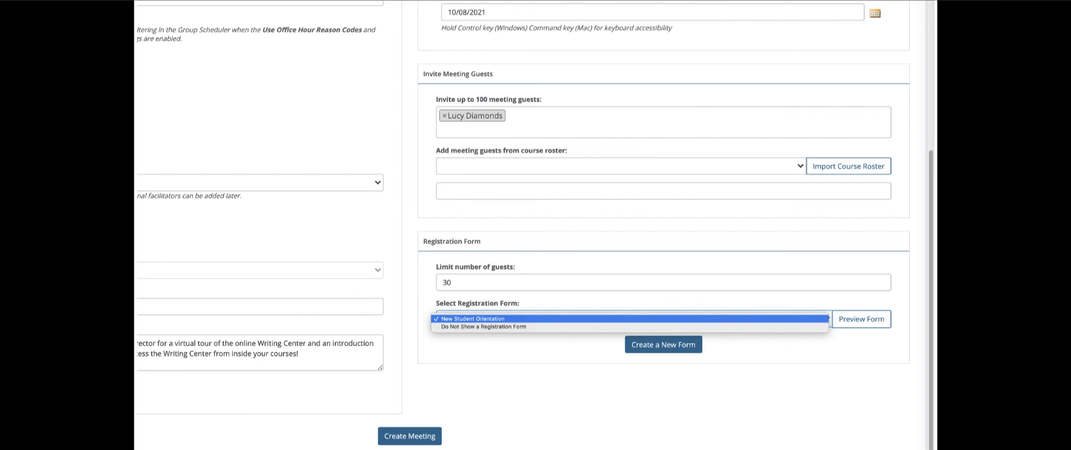
key(Return)
scroll(664, 223, down, 1)
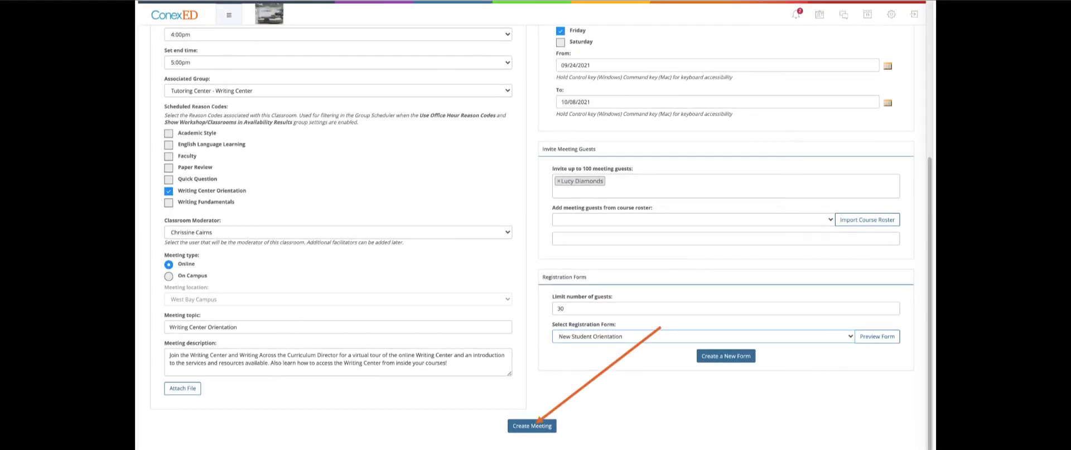
click(533, 425)
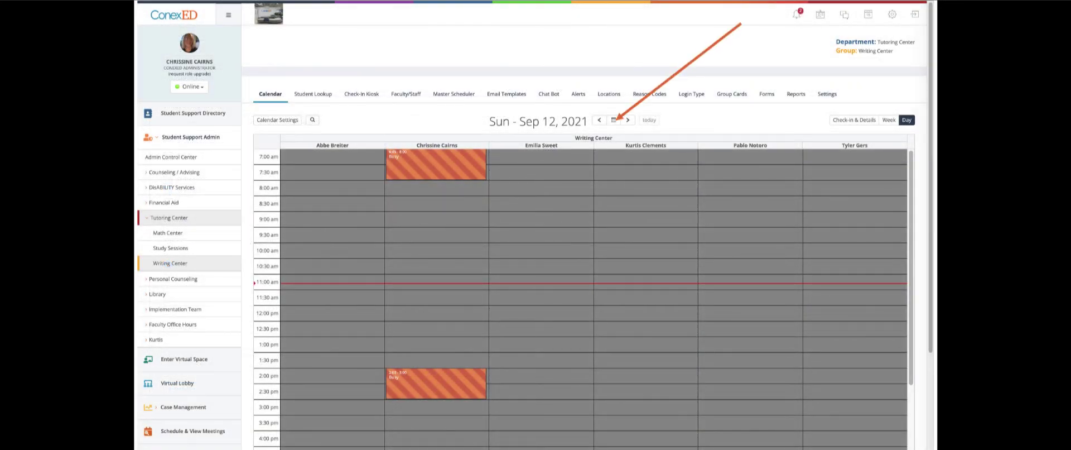
Show the Writing Center calendar for September 24, 2021 to check the scheduled workshop.
click(614, 119)
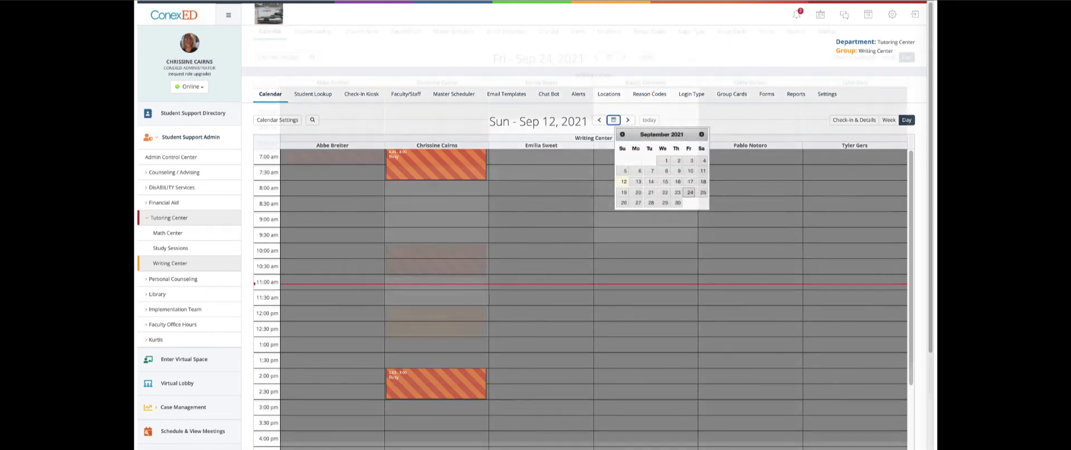
click(690, 192)
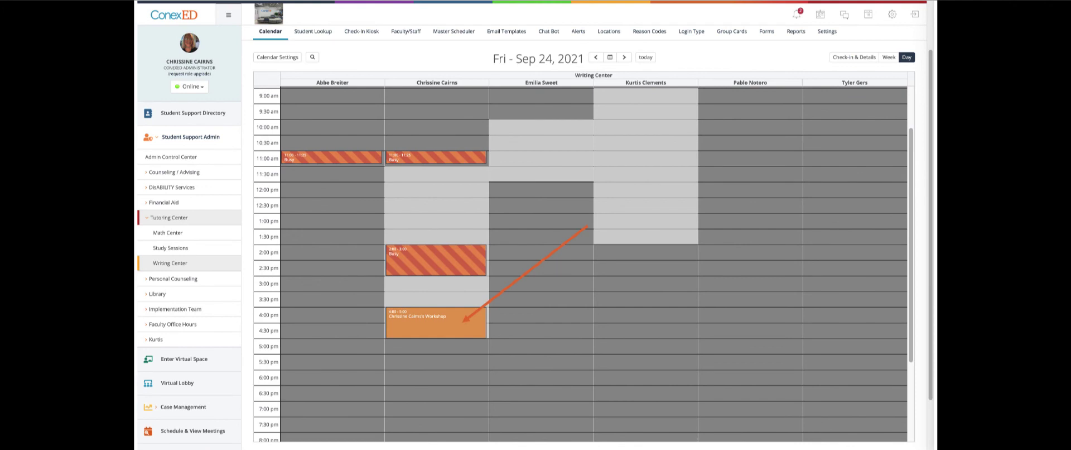